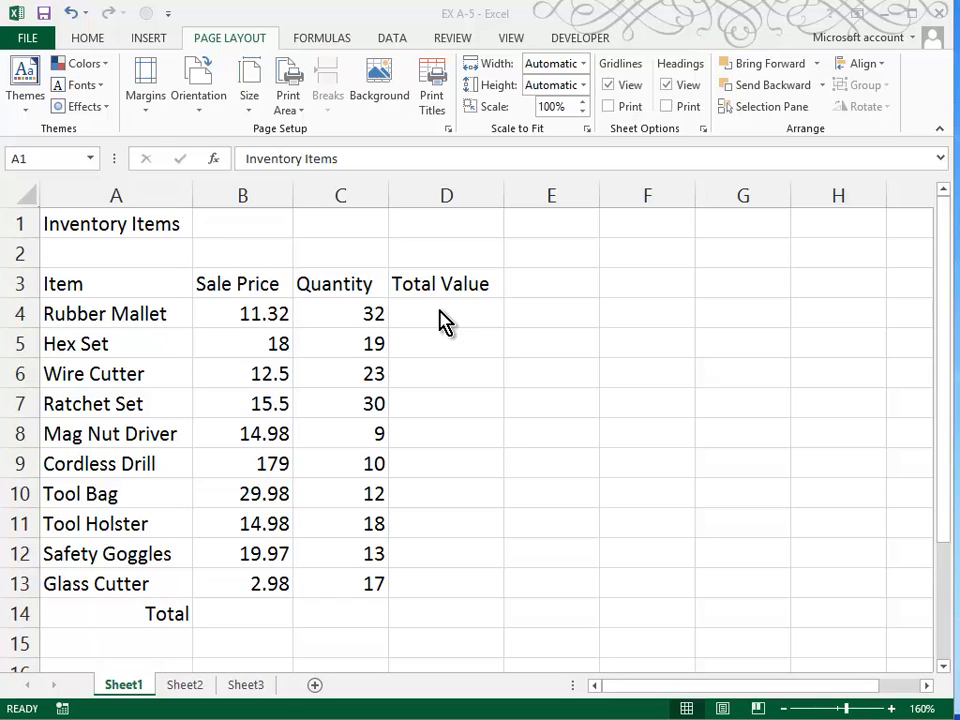
Enter a formula in D4 that multiplies the Rubber Mallet's sale price in B4 by its quantity in C4
{"action": "key", "text": "F2"}
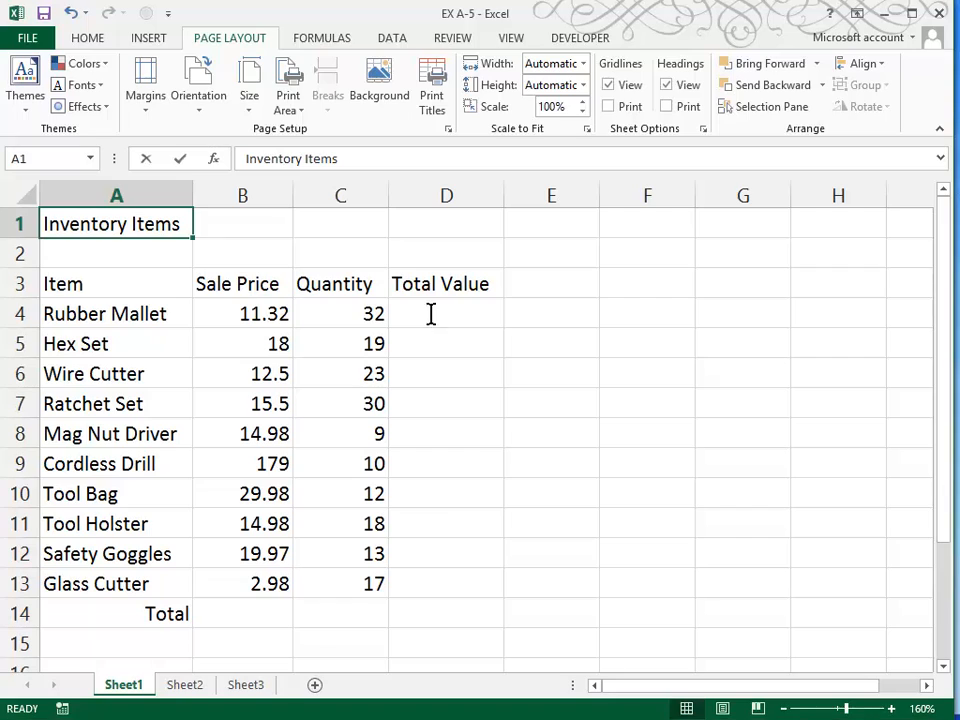
{"action": "left_click", "coordinate": [431, 316]}
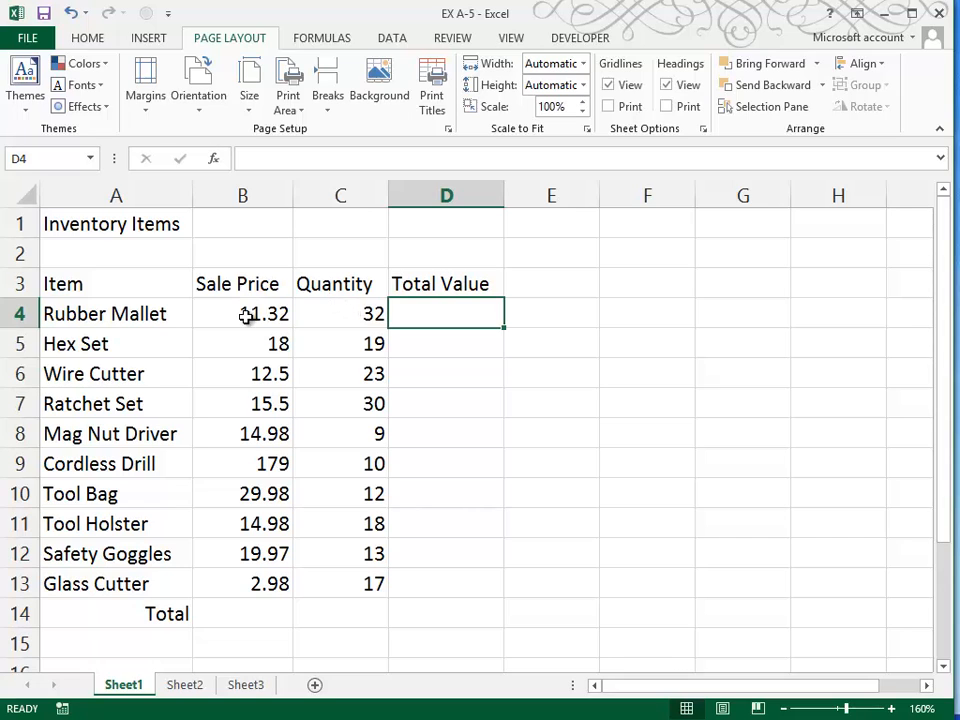
{"action": "type", "text": "="}
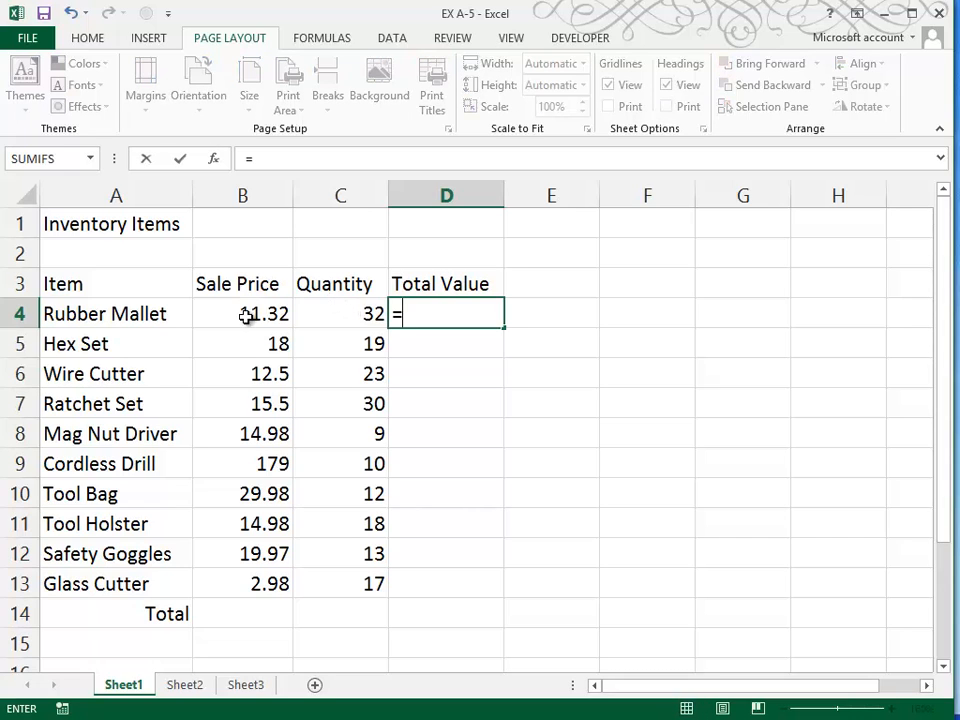
{"action": "left_click", "coordinate": [257, 313]}
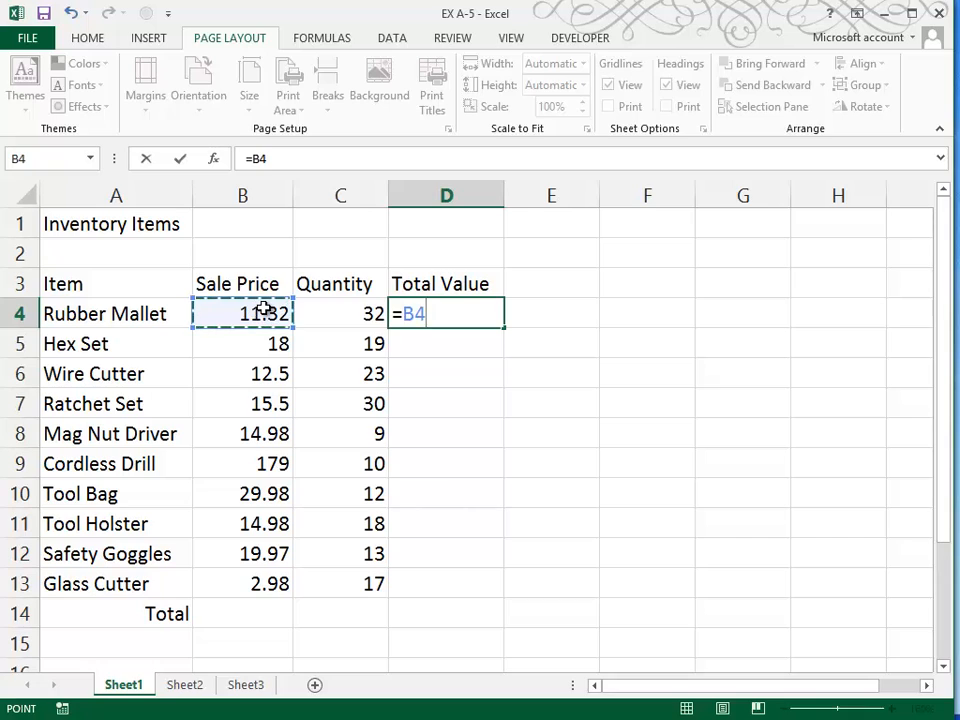
{"action": "type", "text": "*"}
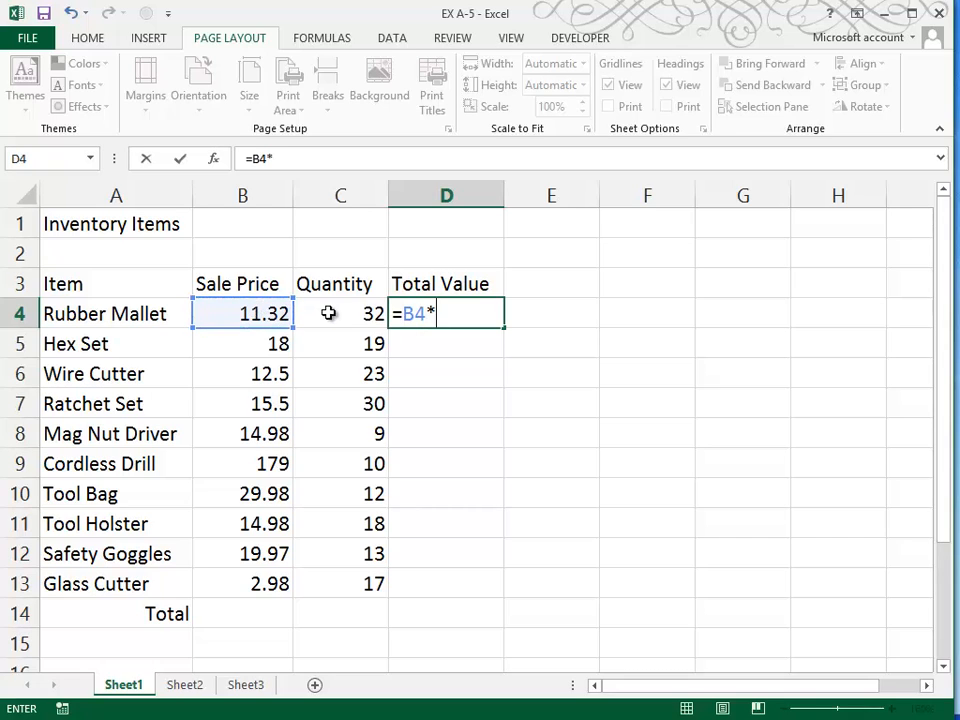
{"action": "left_click", "coordinate": [350, 312]}
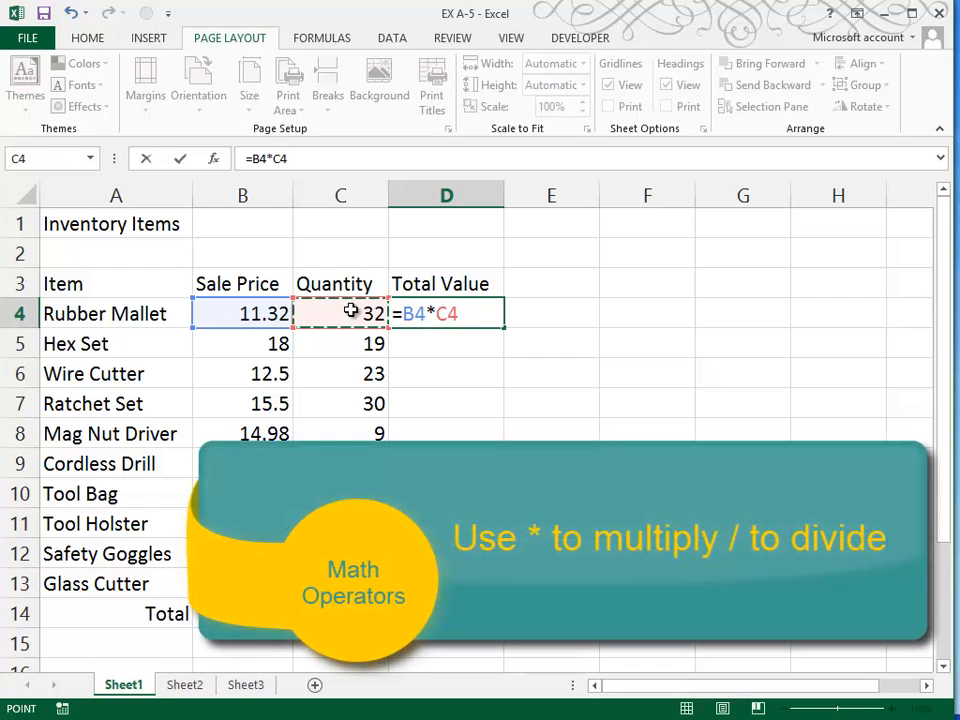
{"action": "key", "text": "Return"}
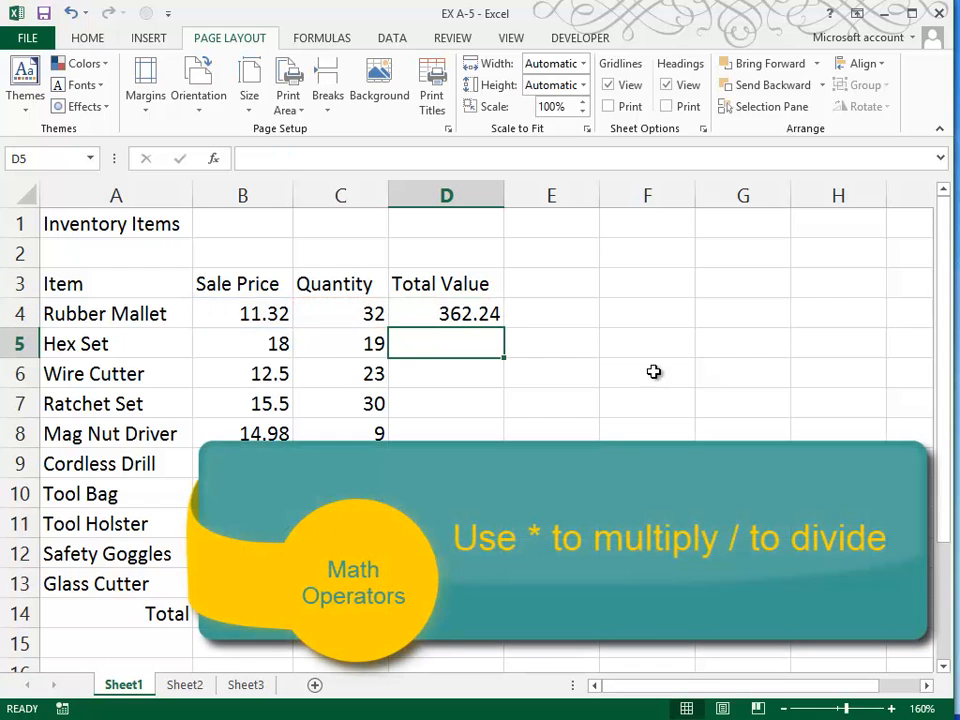
Fill the D4 formula down the Total Value column through row 14 and inspect the copied formula in D5
{"action": "left_click", "coordinate": [446, 308]}
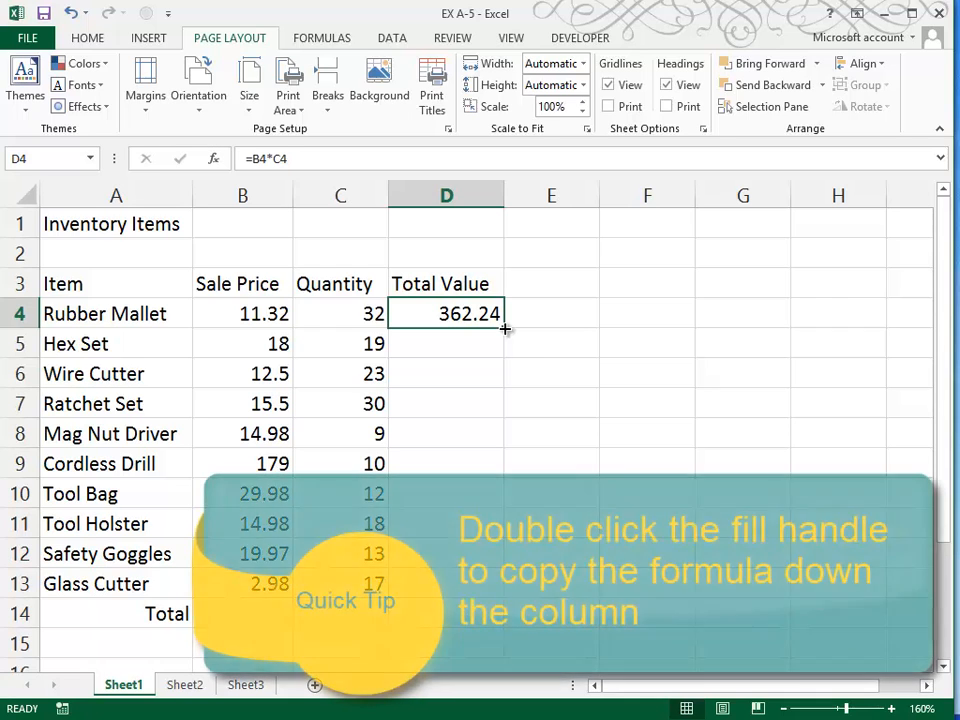
{"action": "double_click", "coordinate": [505, 328]}
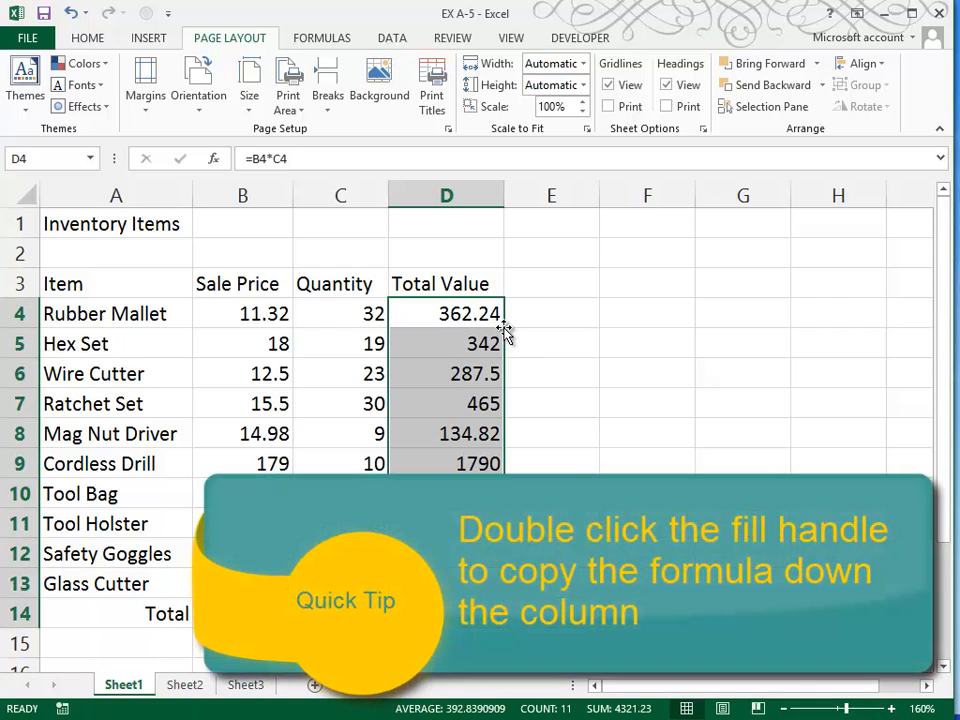
{"action": "left_click", "coordinate": [457, 345]}
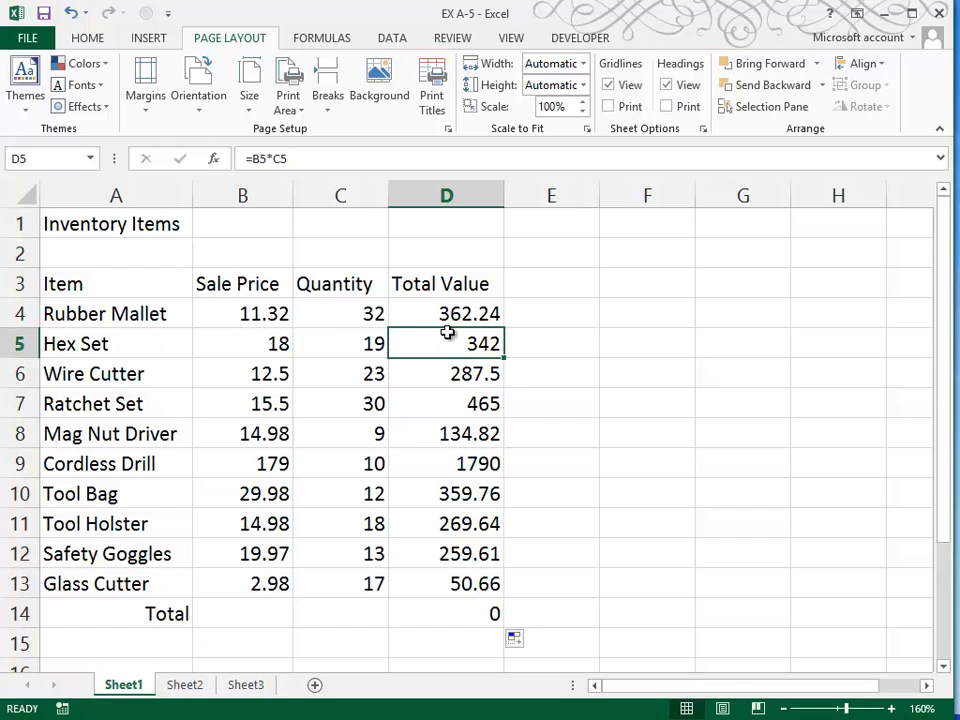
Total the Sale Price column in B14 by using AutoSum on the range B4:B13
{"action": "left_click", "coordinate": [253, 611]}
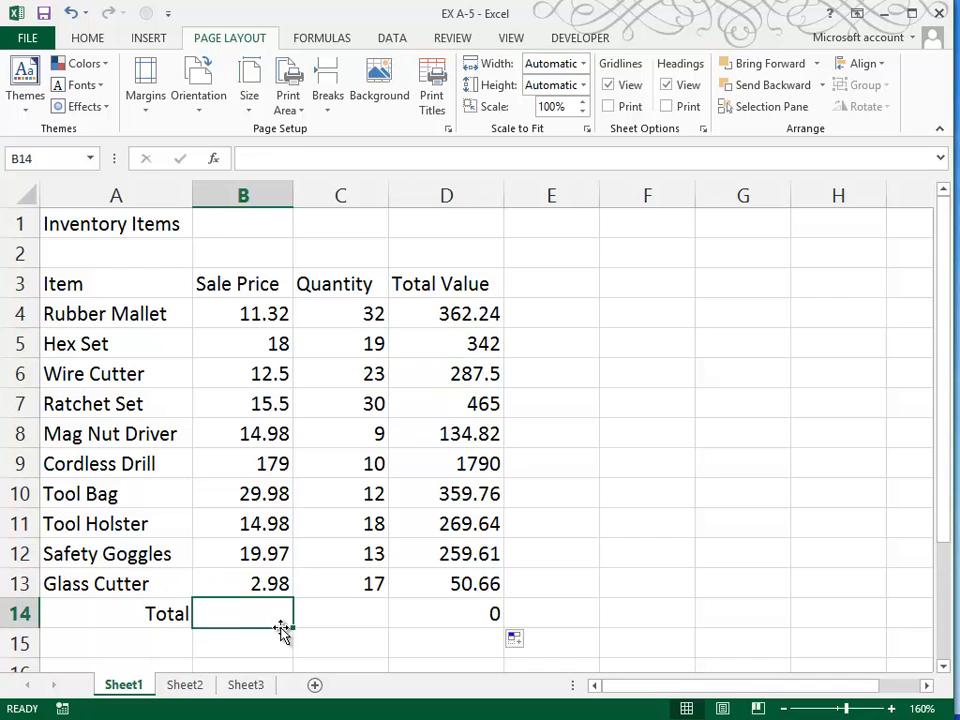
{"action": "left_click", "coordinate": [87, 38]}
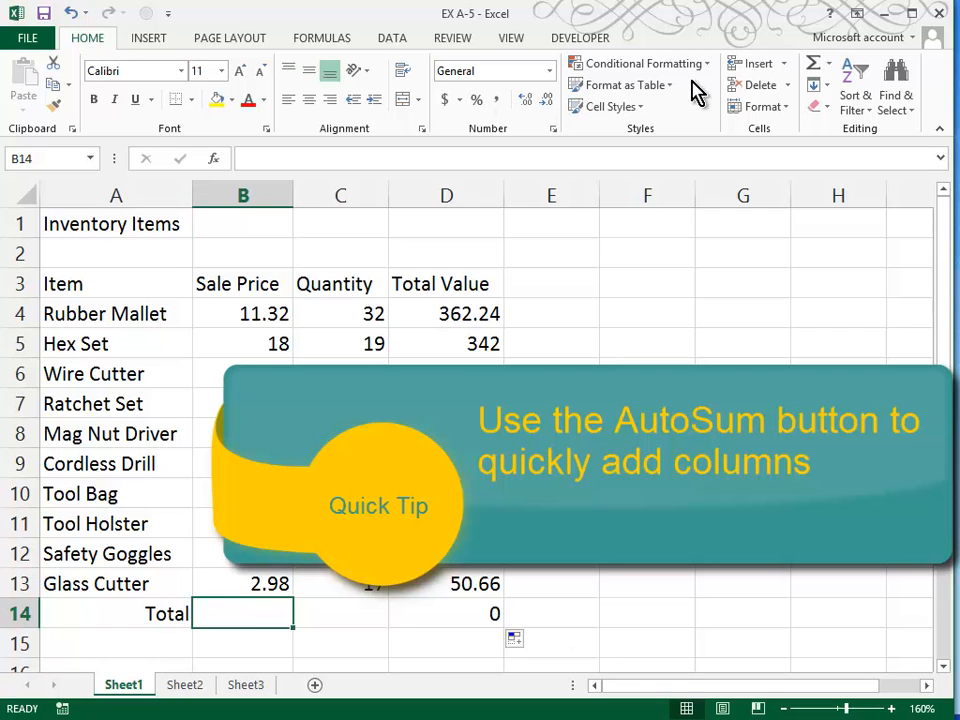
{"action": "left_click", "coordinate": [825, 72]}
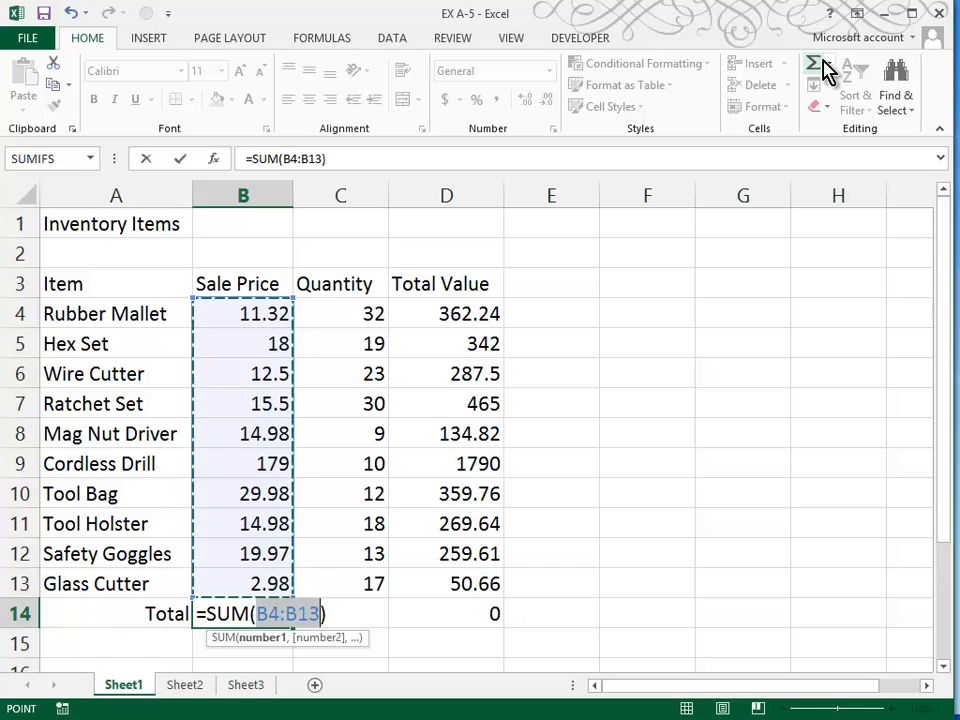
{"action": "left_click", "coordinate": [823, 68]}
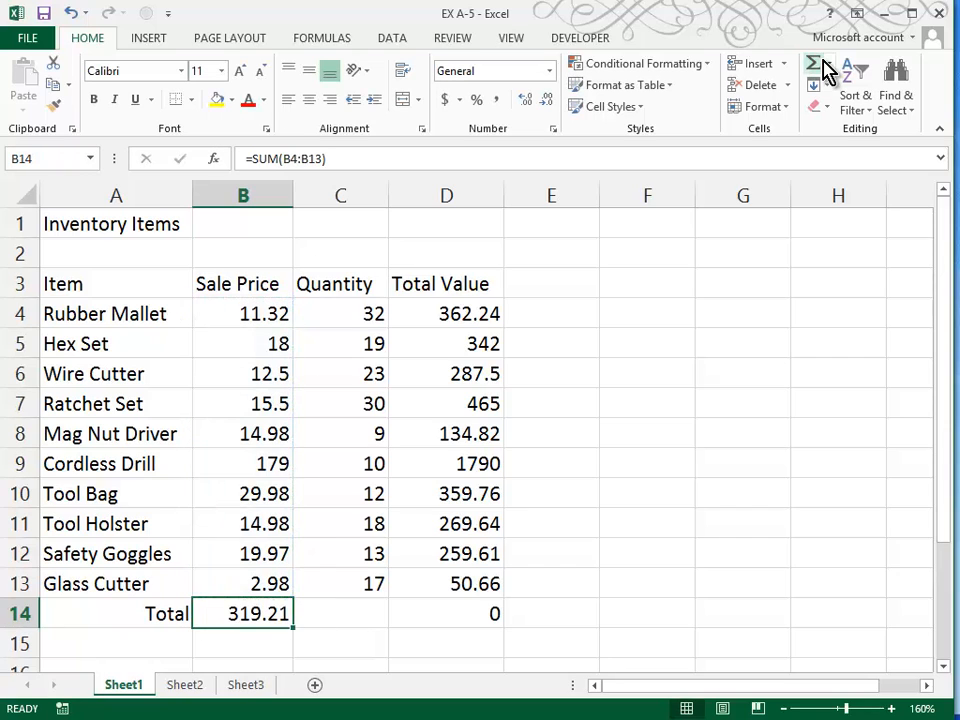
Total the Quantity range C4:C13 in C14 with AutoSum, and clear the unneeded formula from D14
{"action": "left_click", "coordinate": [361, 618]}
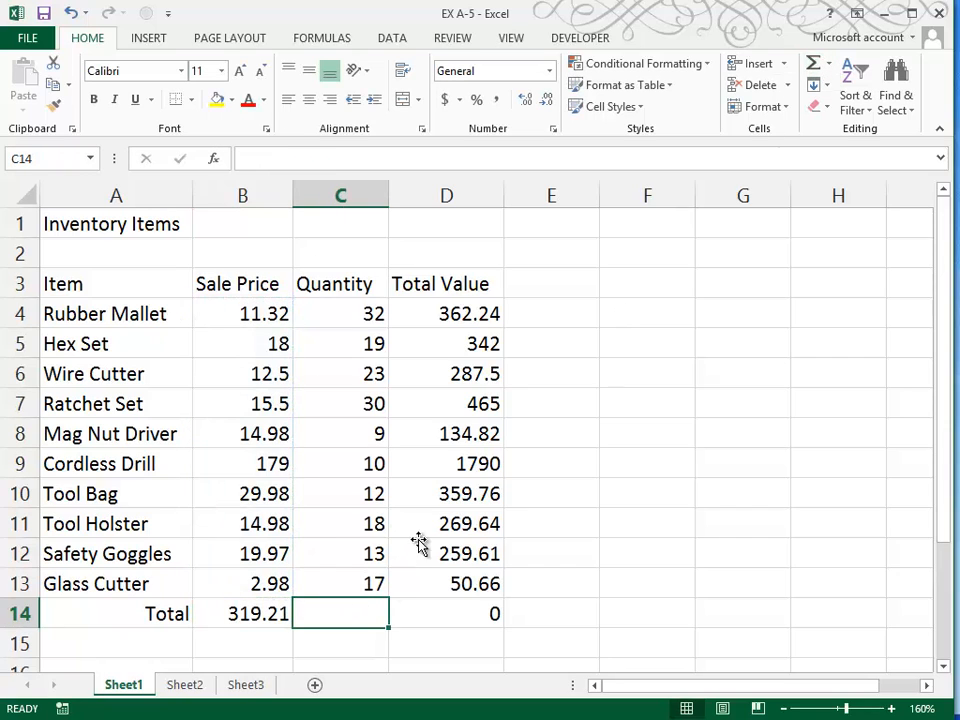
{"action": "left_click", "coordinate": [828, 68]}
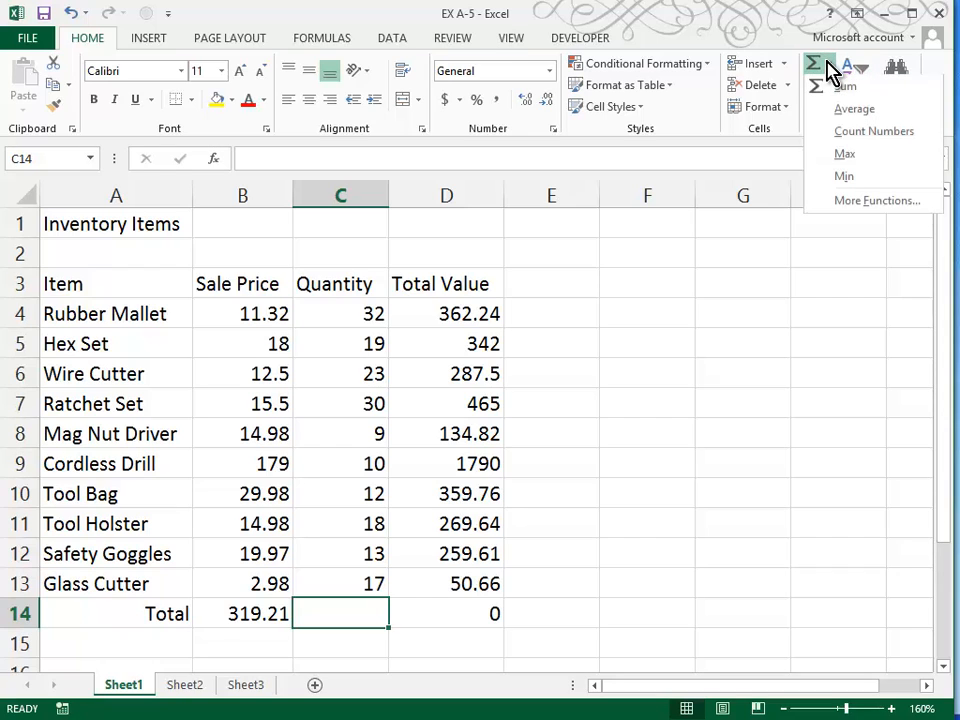
{"action": "left_click", "coordinate": [836, 94]}
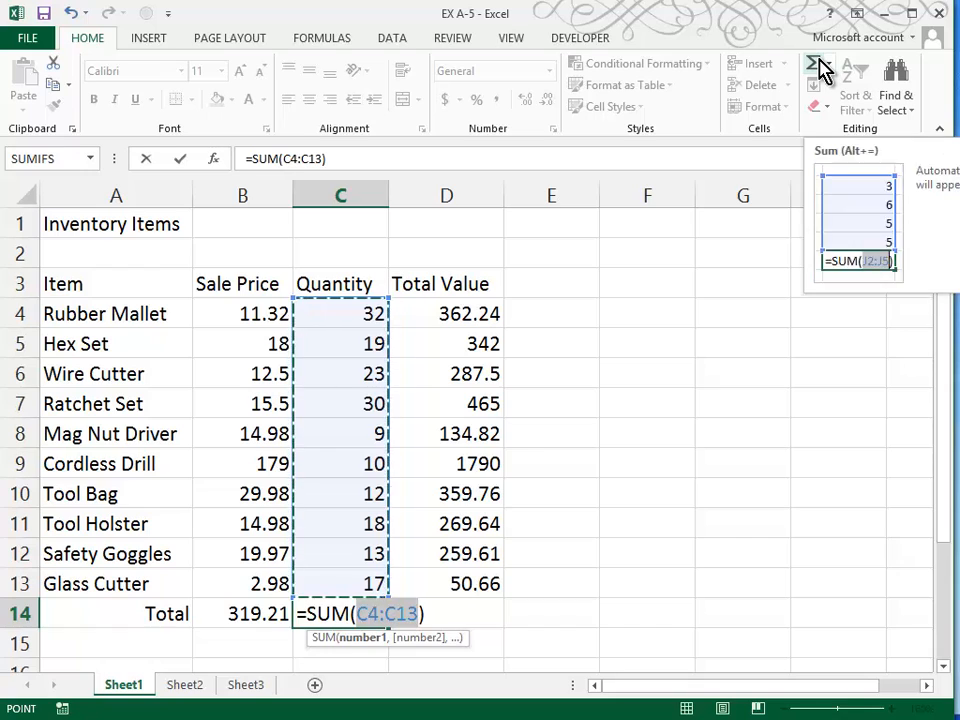
{"action": "left_click", "coordinate": [820, 68]}
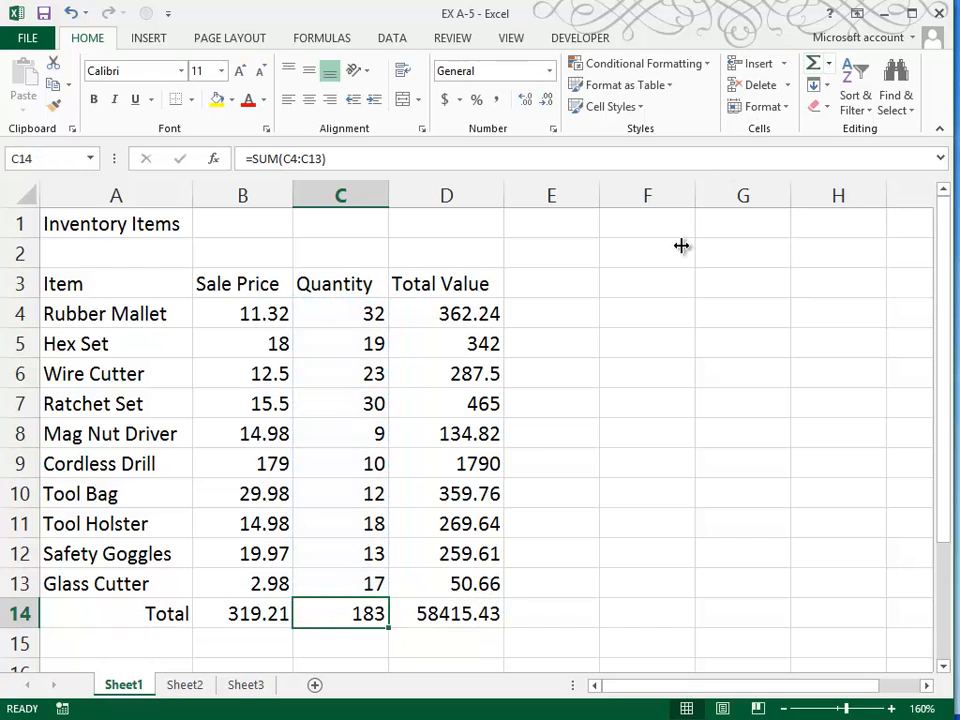
{"action": "left_click", "coordinate": [470, 617]}
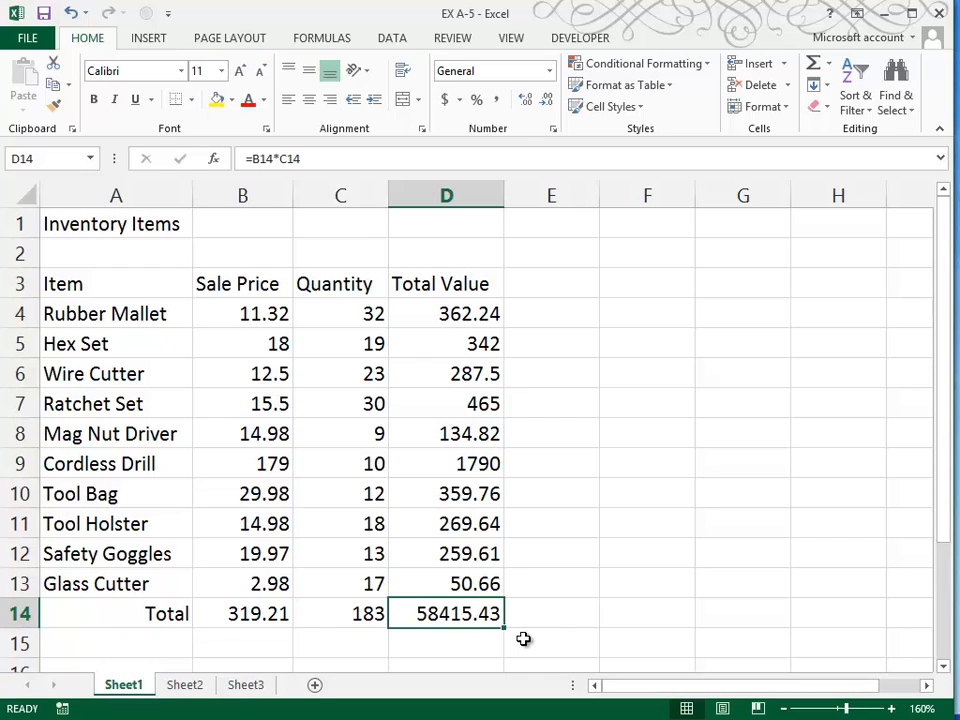
{"action": "key", "text": "Delete"}
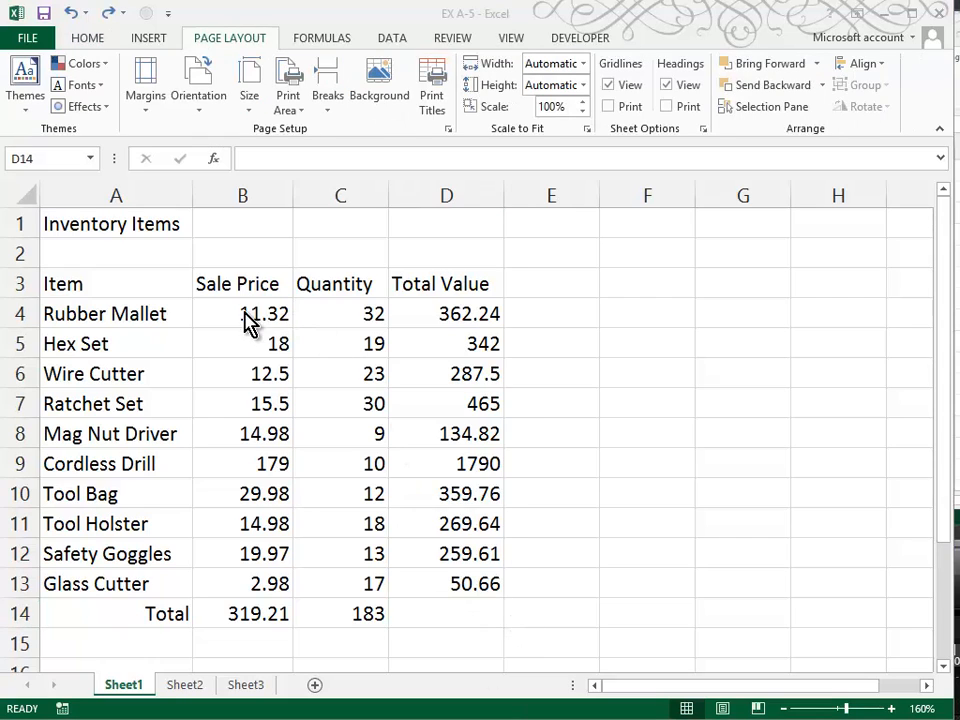
Format the sale prices in B4:B14 and total values in D4:D13 as Number with 2 decimal places
{"action": "left_click", "coordinate": [231, 306]}
{"action": "left_click", "coordinate": [238, 318]}
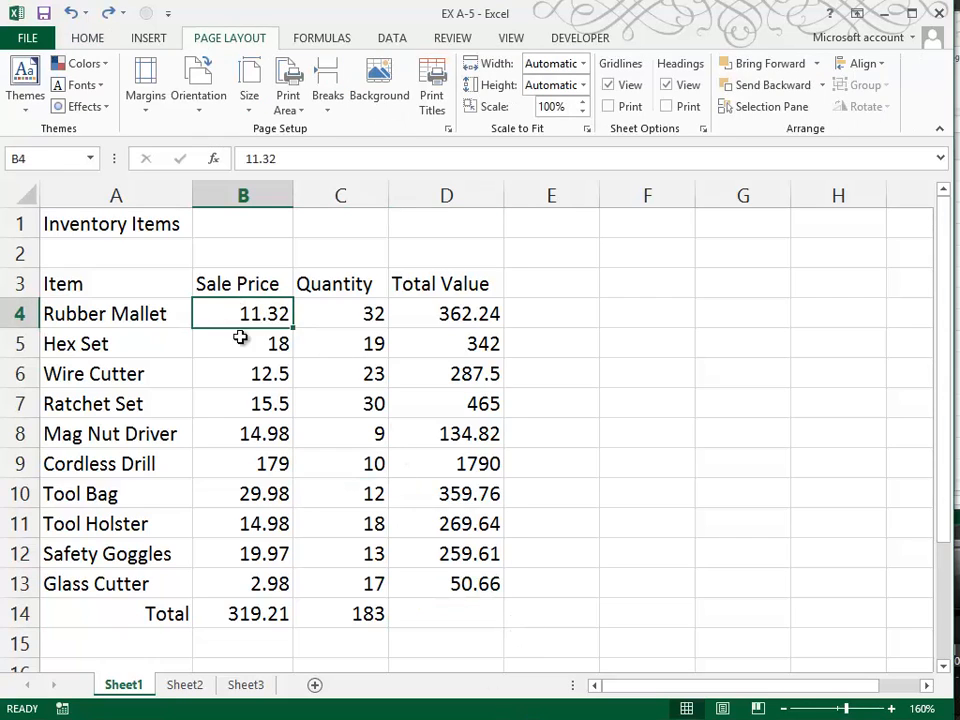
{"action": "left_click_drag", "start_coordinate": [240, 337], "coordinate": [259, 611]}
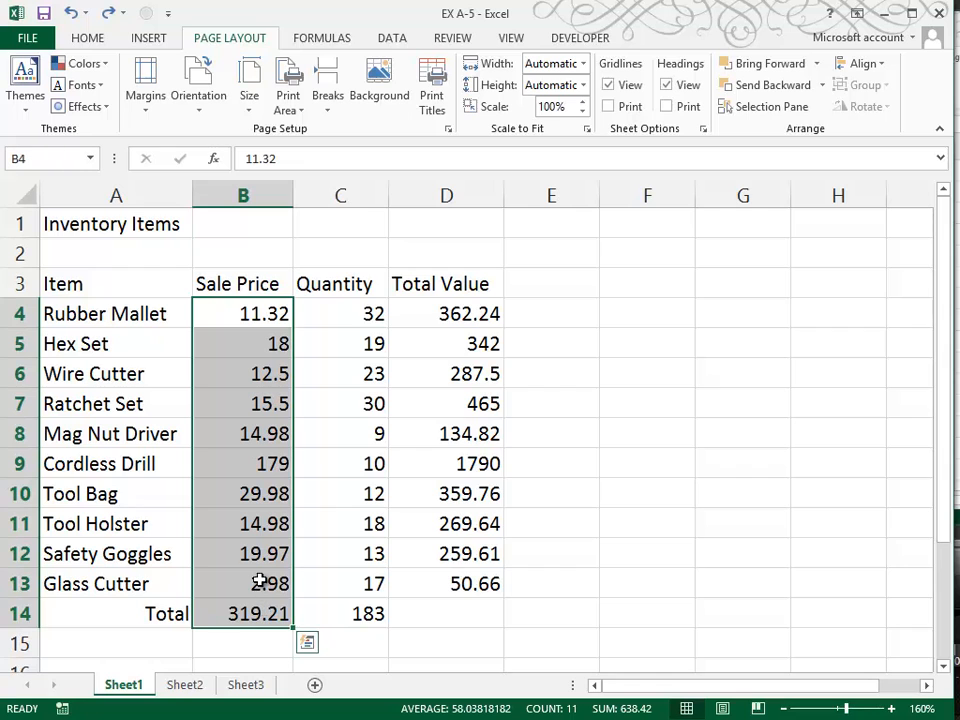
{"action": "left_click_drag", "start_coordinate": [465, 306], "coordinate": [462, 380]}
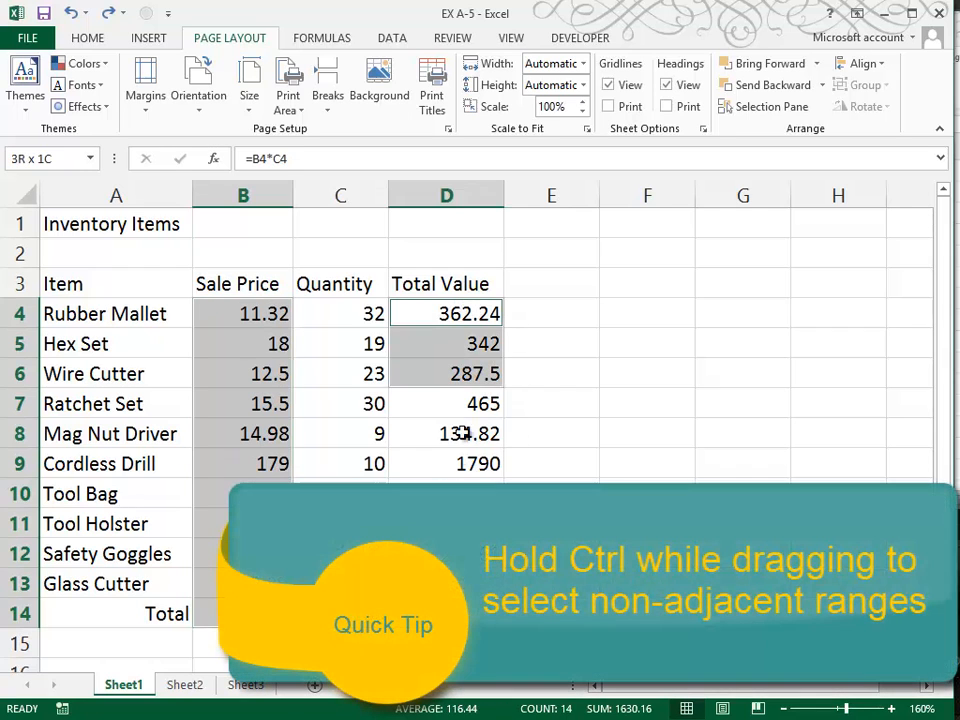
{"action": "left_click_drag", "start_coordinate": [462, 433], "coordinate": [462, 583]}
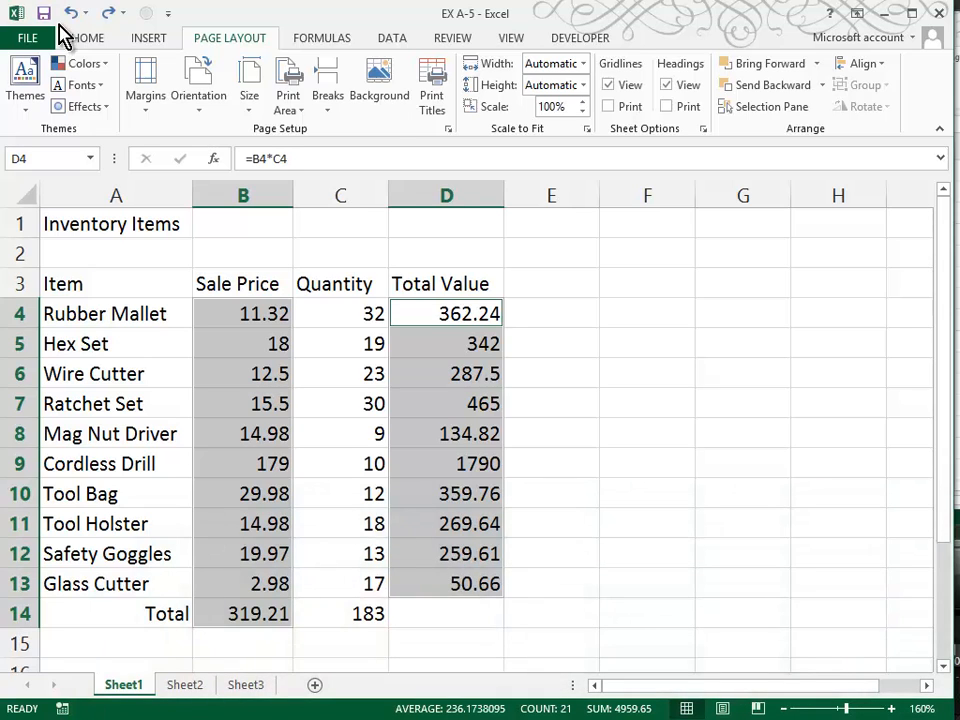
{"action": "left_click", "coordinate": [88, 40]}
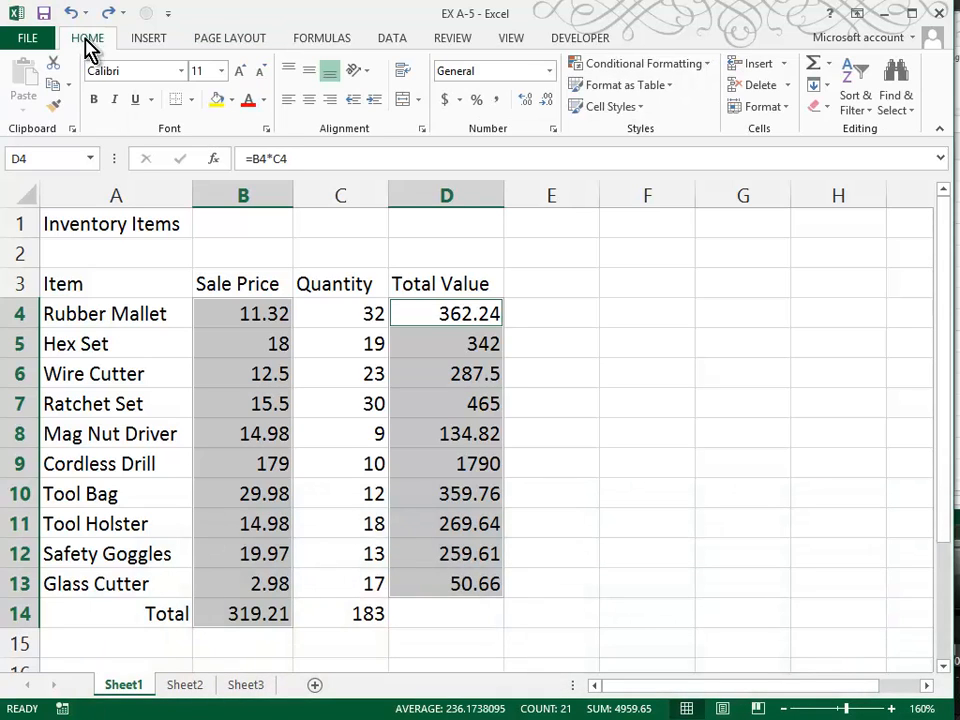
{"action": "left_click", "coordinate": [553, 130]}
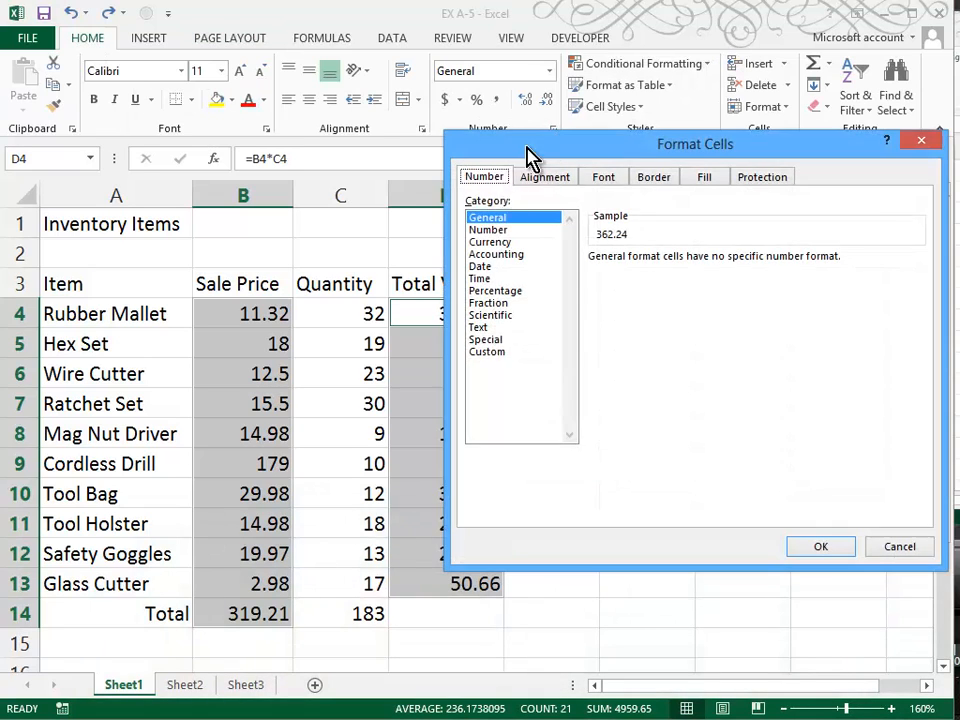
{"action": "left_click", "coordinate": [492, 230]}
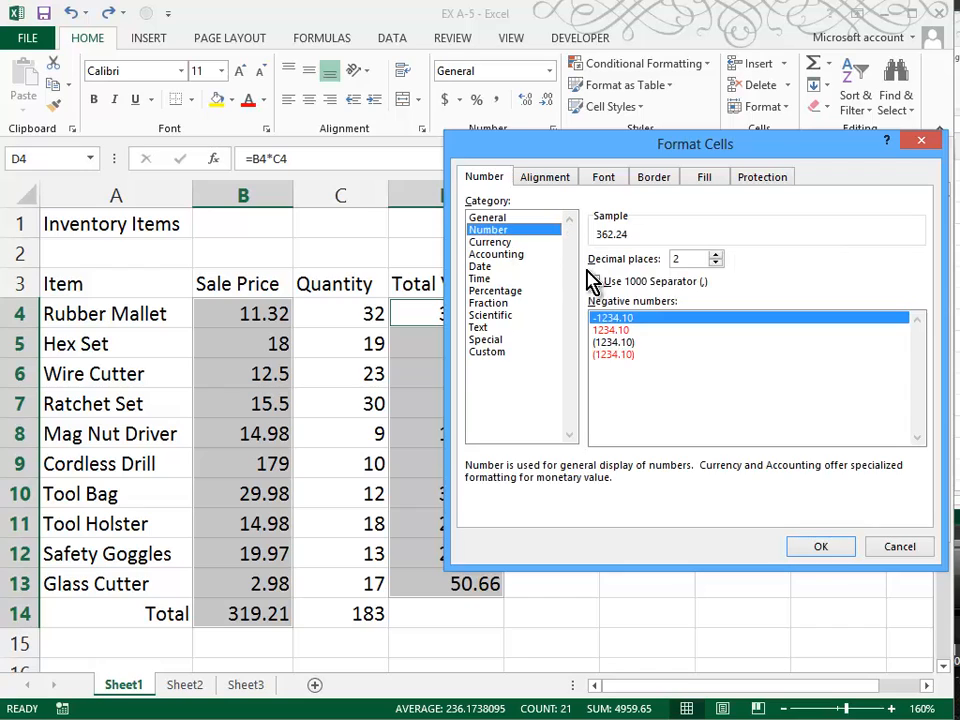
{"action": "left_click", "coordinate": [826, 552]}
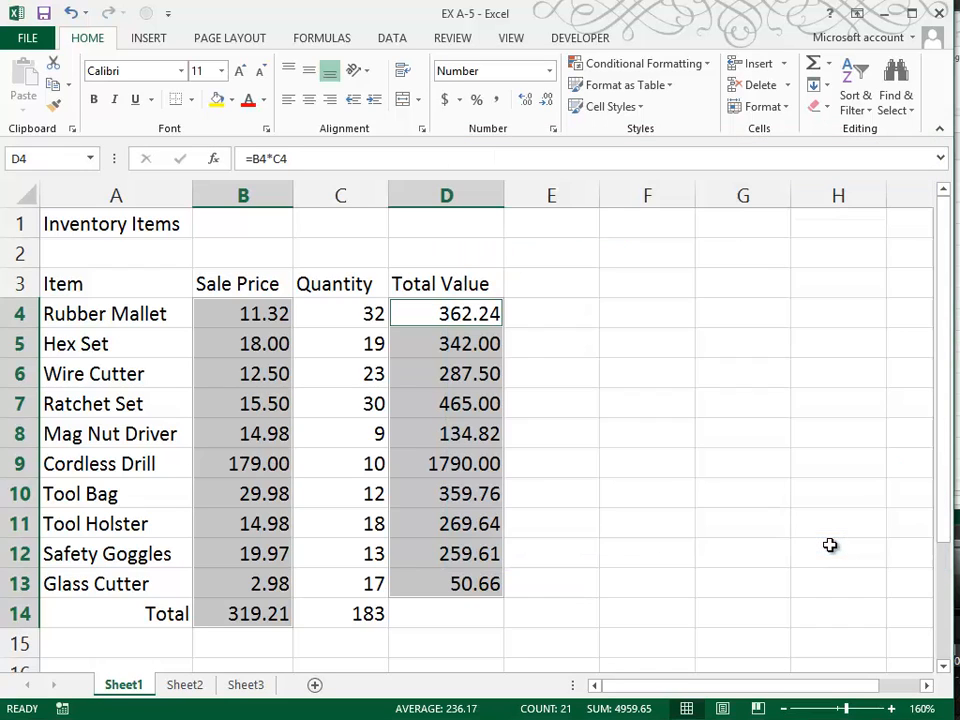
{"action": "left_click", "coordinate": [367, 651]}
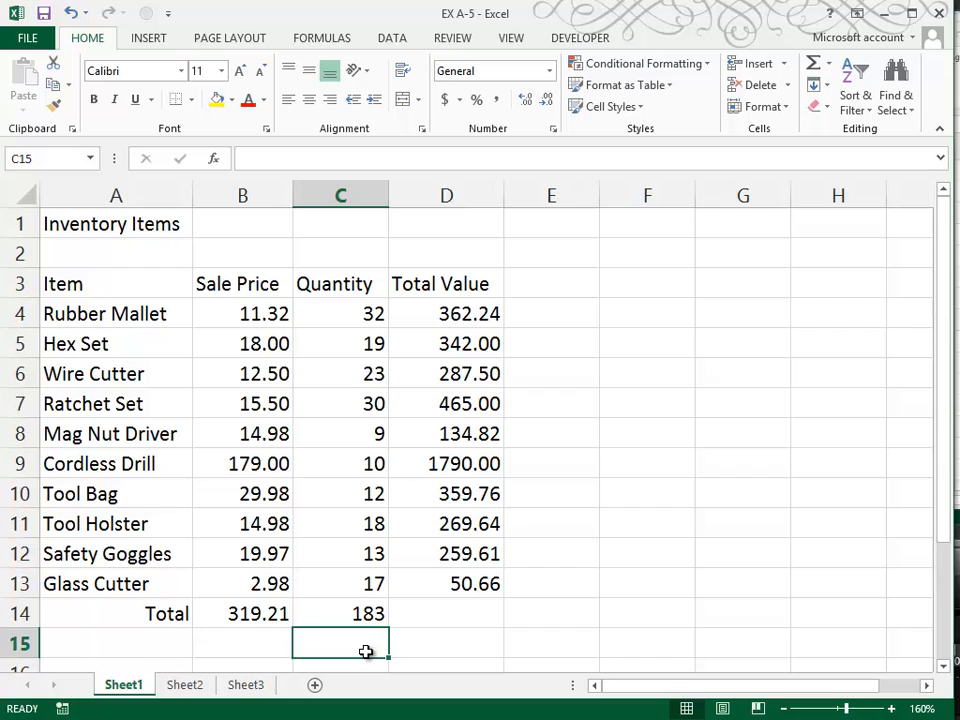
Review the sheet's custom header in Page Setup, preview the printed page, and return to the worksheet
{"action": "left_click", "coordinate": [250, 45]}
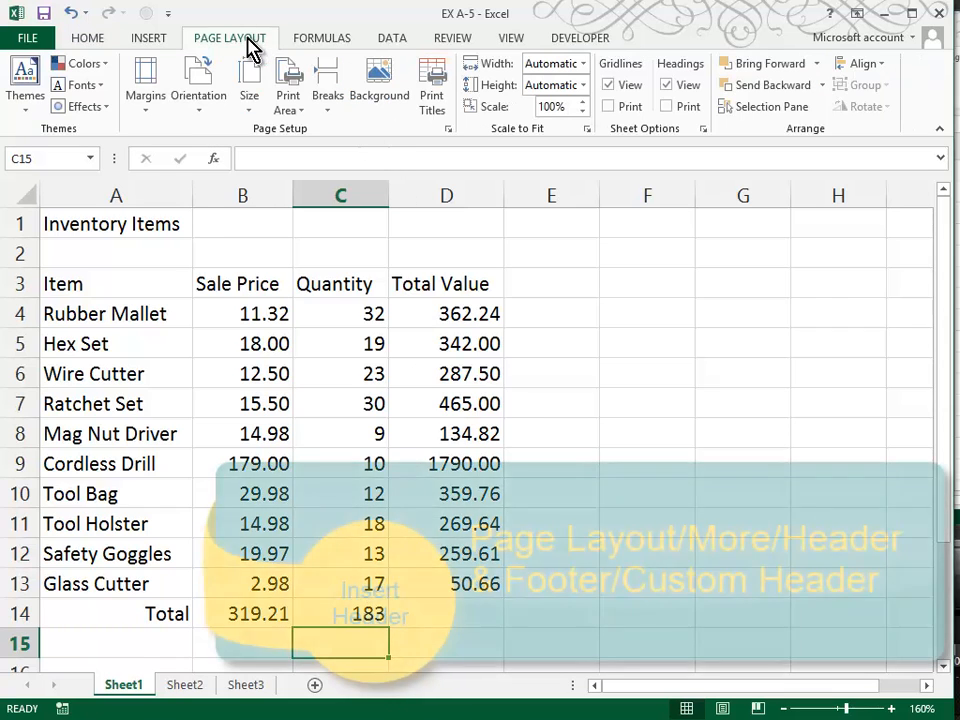
{"action": "left_click", "coordinate": [446, 130]}
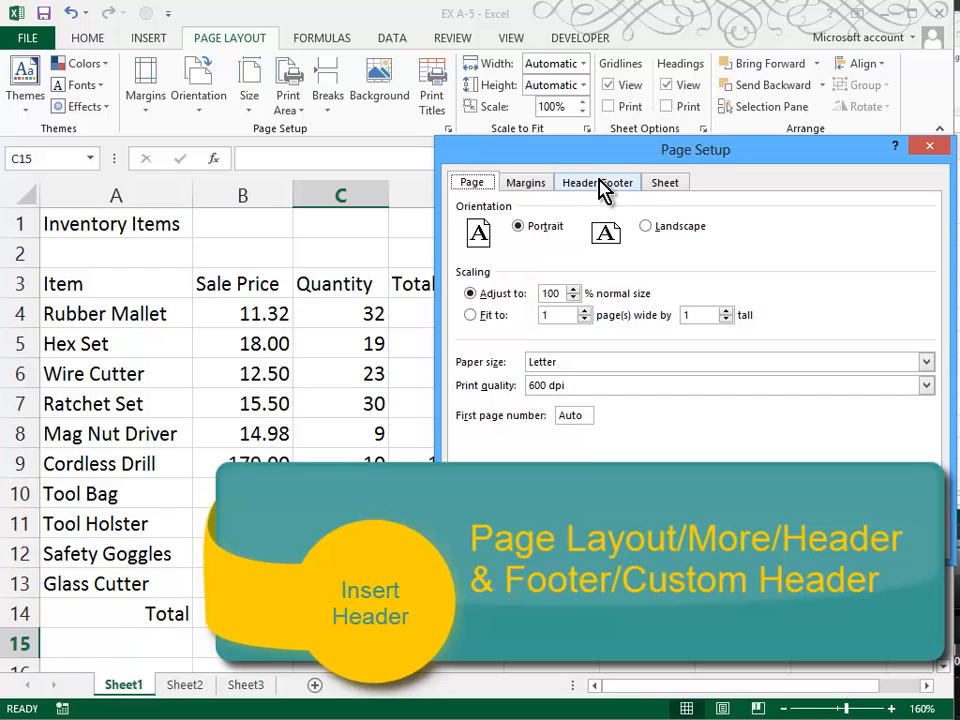
{"action": "left_click", "coordinate": [604, 186]}
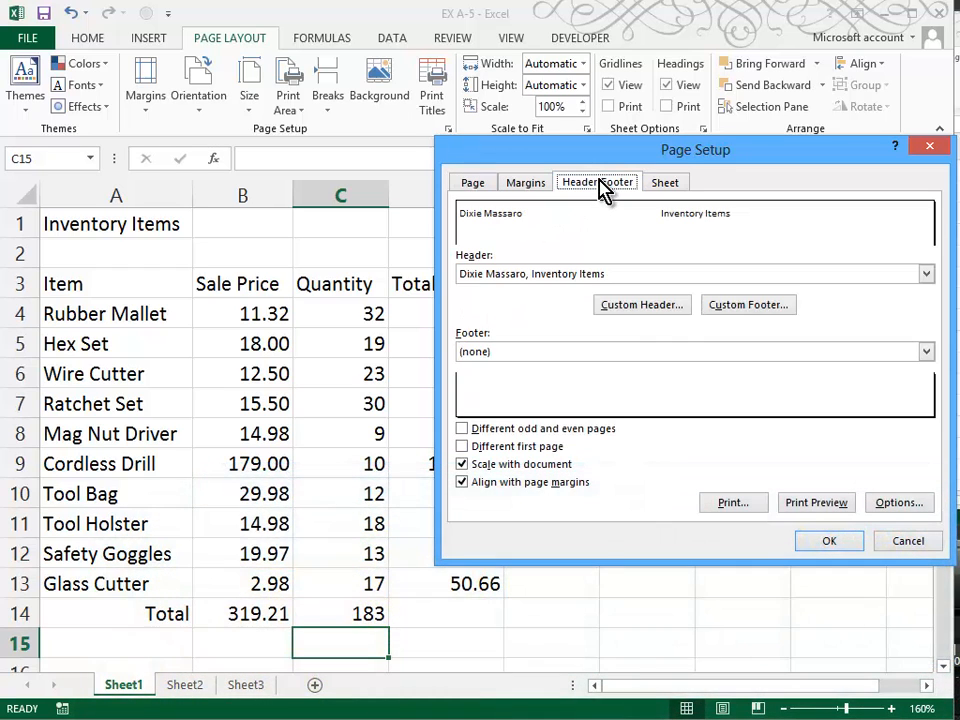
{"action": "left_click", "coordinate": [630, 308]}
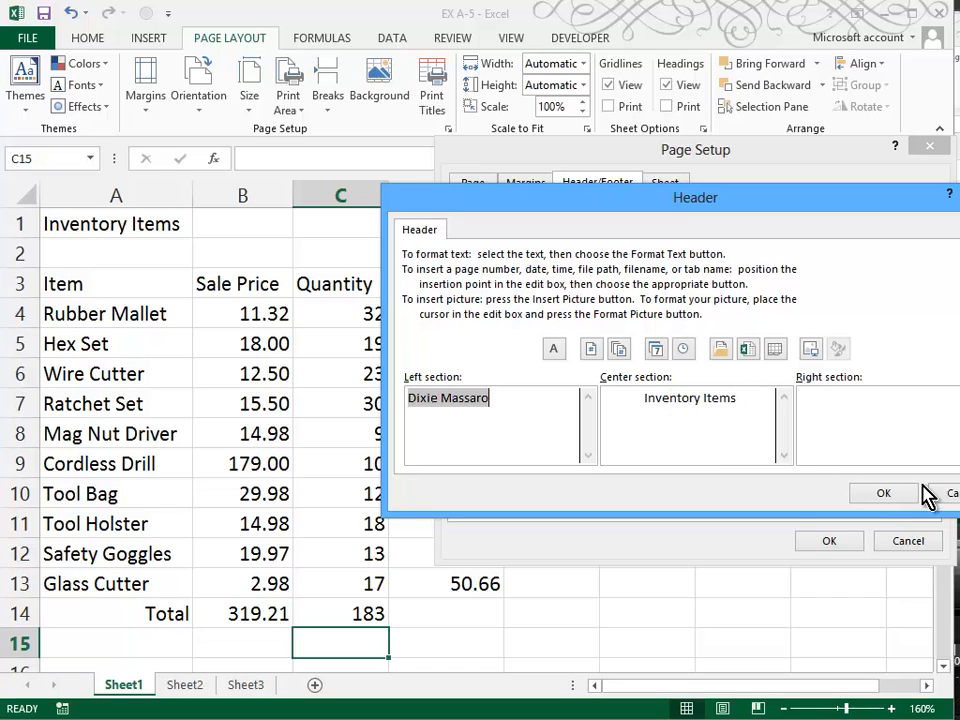
{"action": "left_click", "coordinate": [890, 497]}
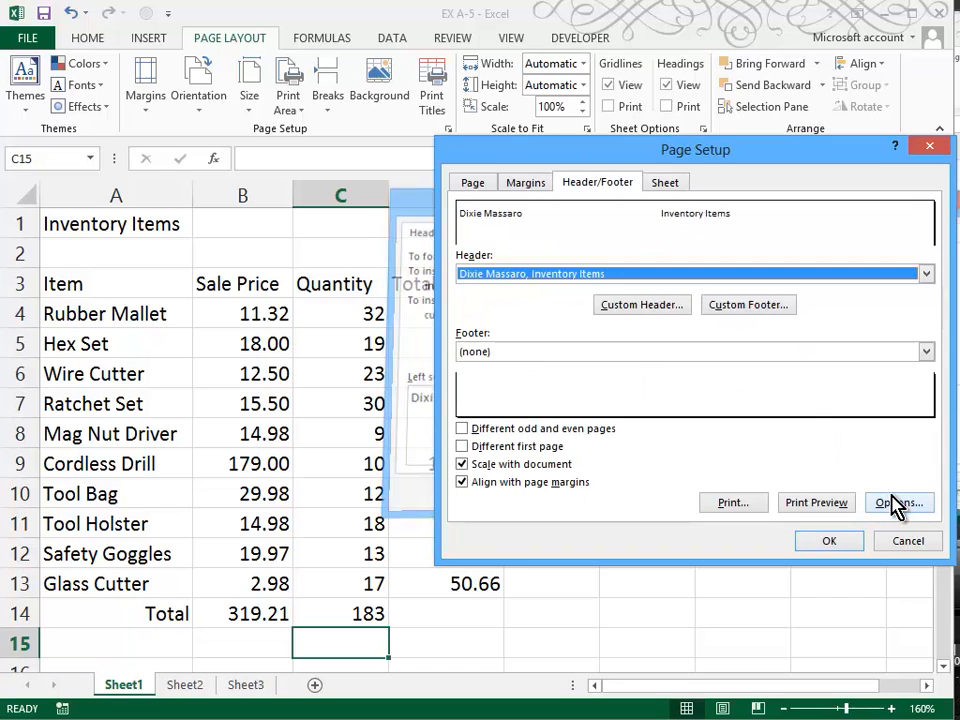
{"action": "left_click", "coordinate": [815, 507]}
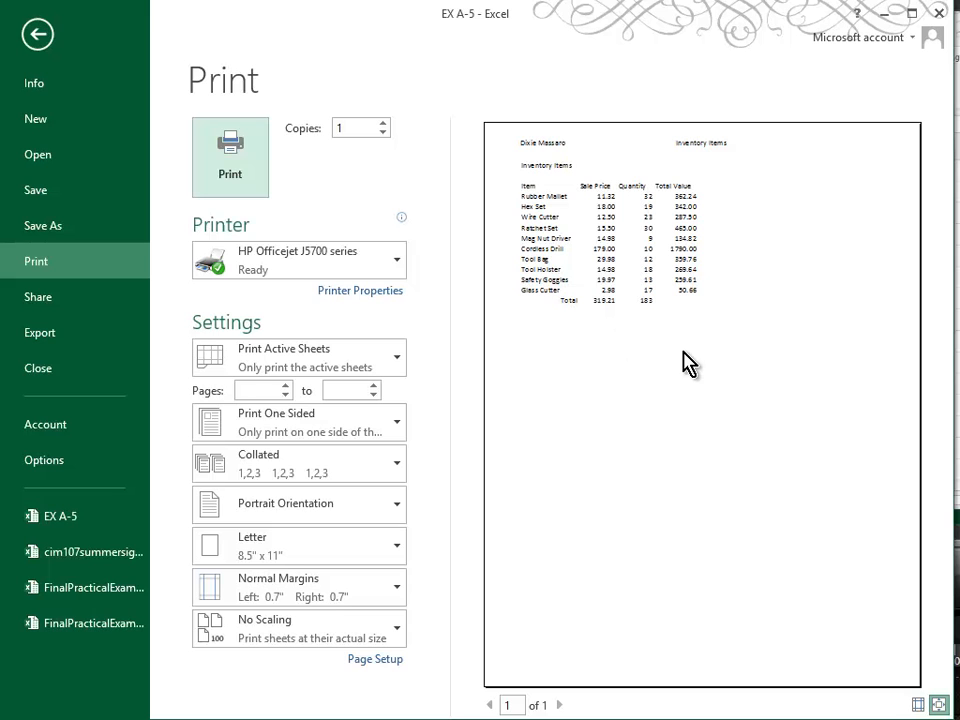
{"action": "left_click", "coordinate": [37, 37]}
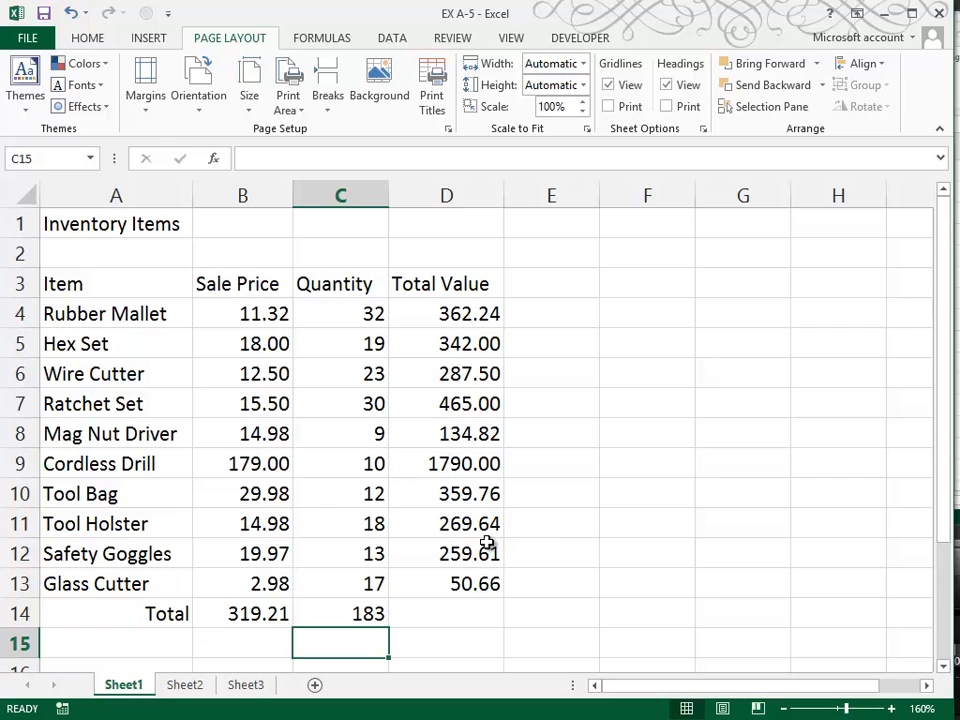
Show the worksheet's formulas instead of their values and open the print preview of that view
{"action": "key", "text": "ctrl+grave"}
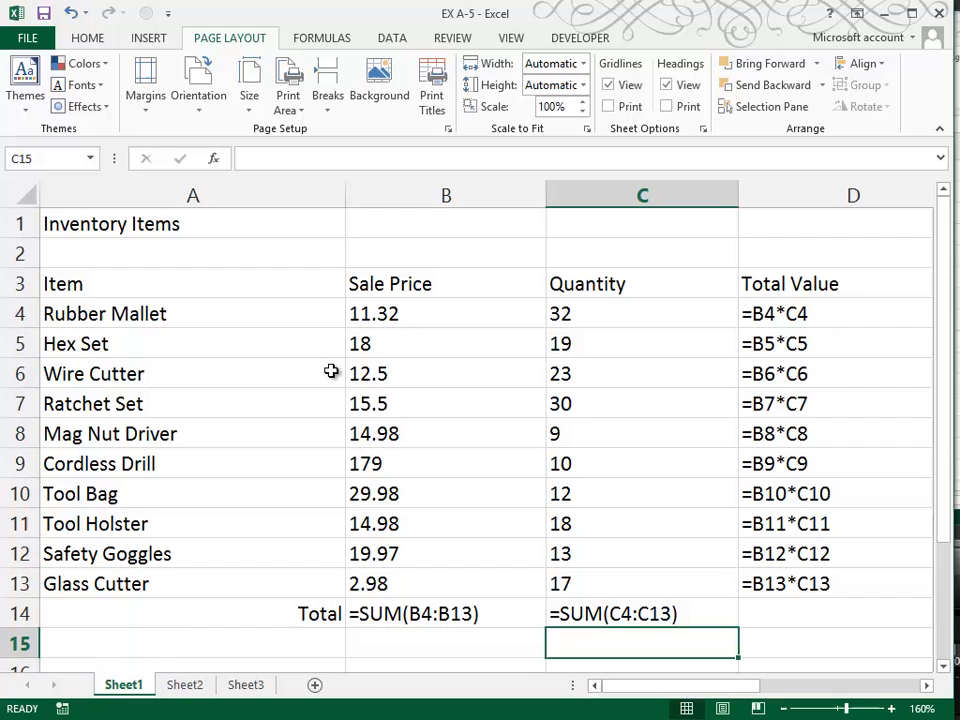
{"action": "left_click", "coordinate": [16, 13]}
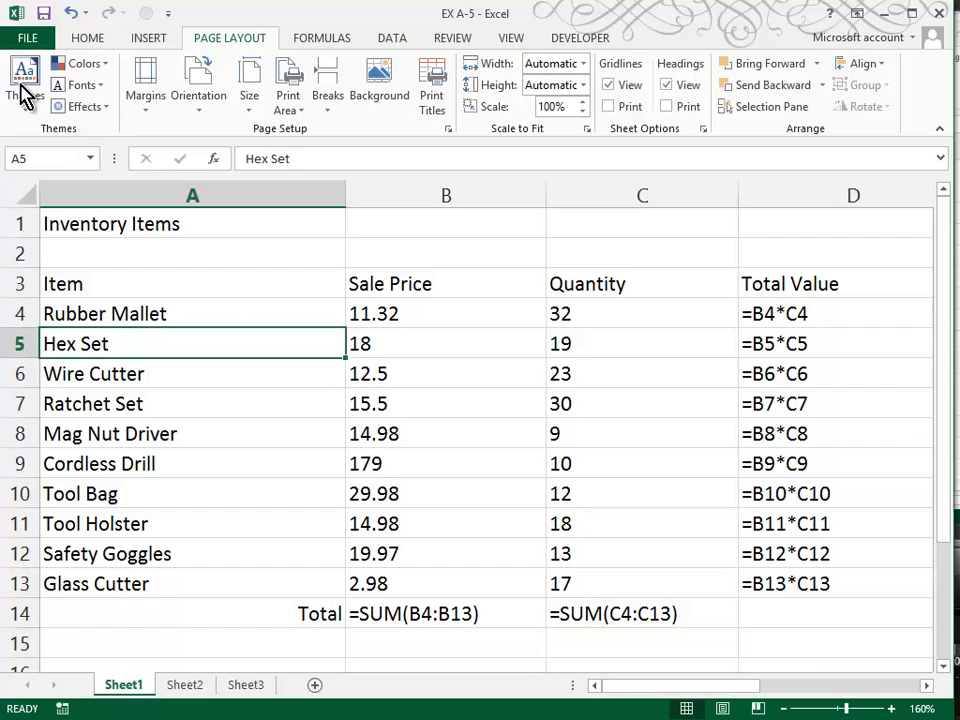
{"action": "left_click", "coordinate": [36, 37]}
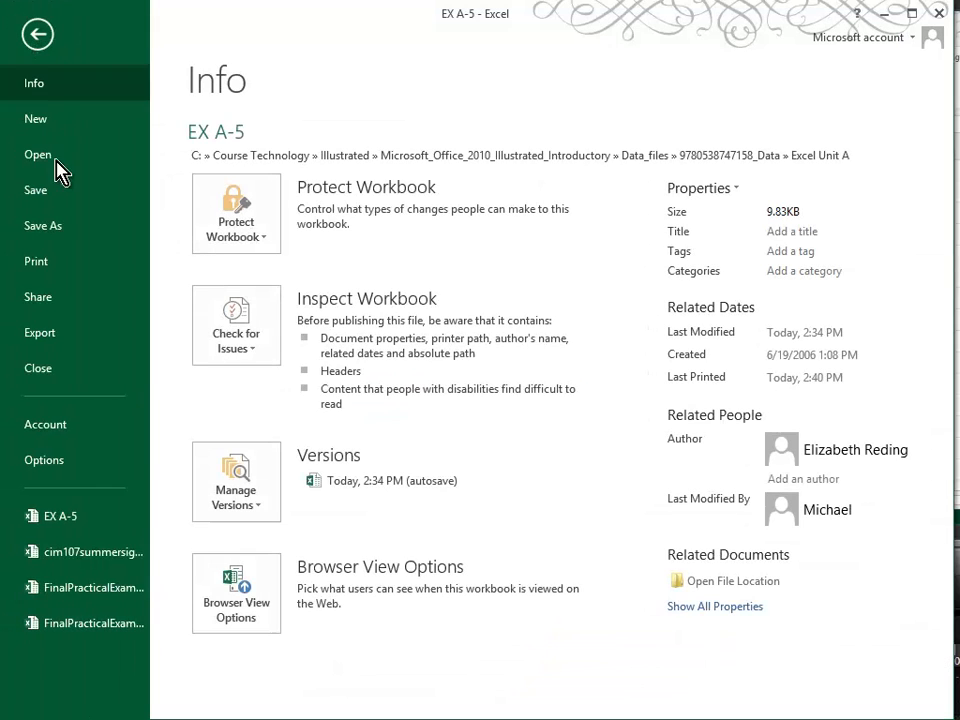
{"action": "left_click", "coordinate": [73, 265]}
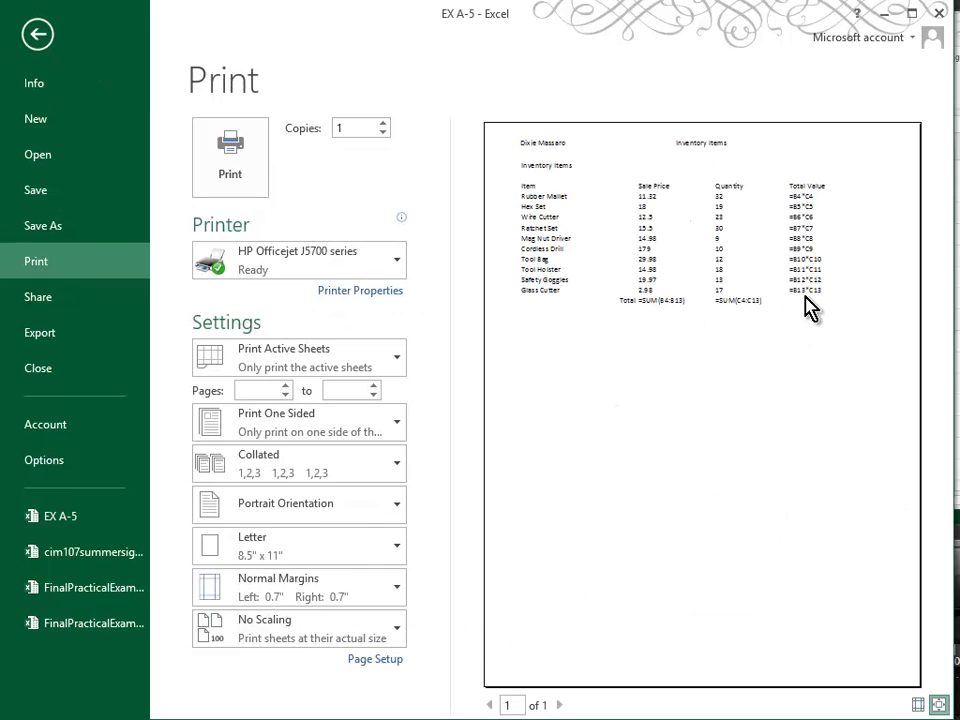